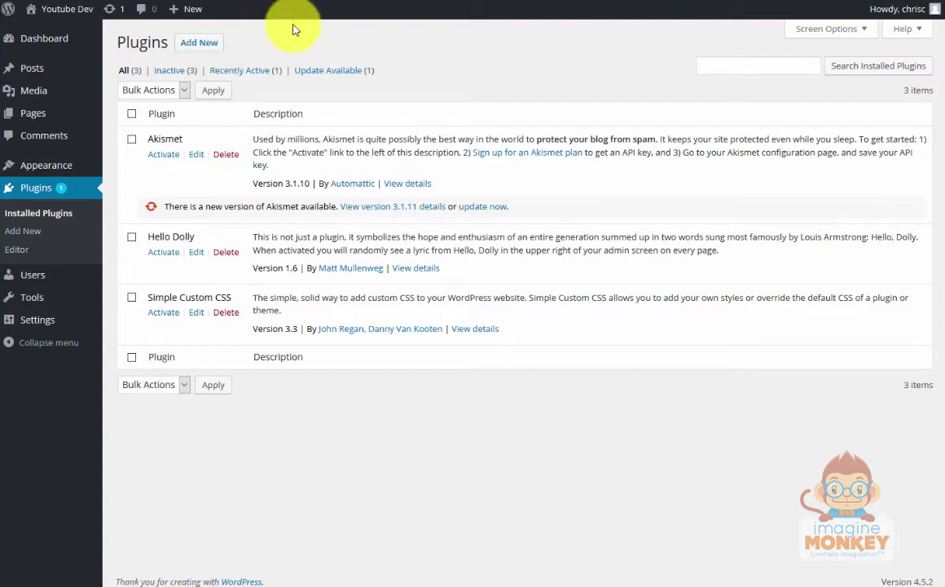
# Activate Simple Custom CSS from the Installed Plugins list.
pyautogui.click(166, 313)
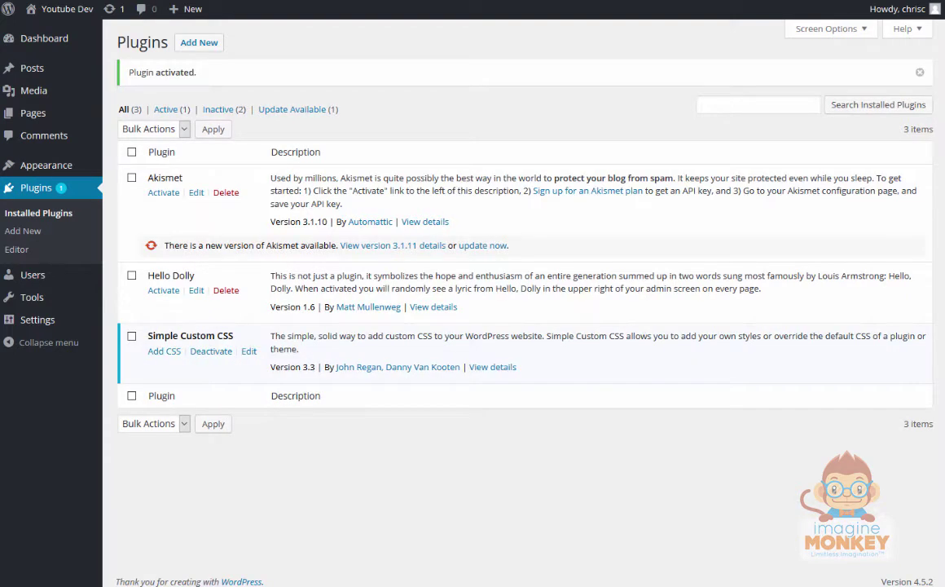
# Visit the site's home page and scroll to view the light-gray Hello world! title.
pyautogui.click(239, 47)
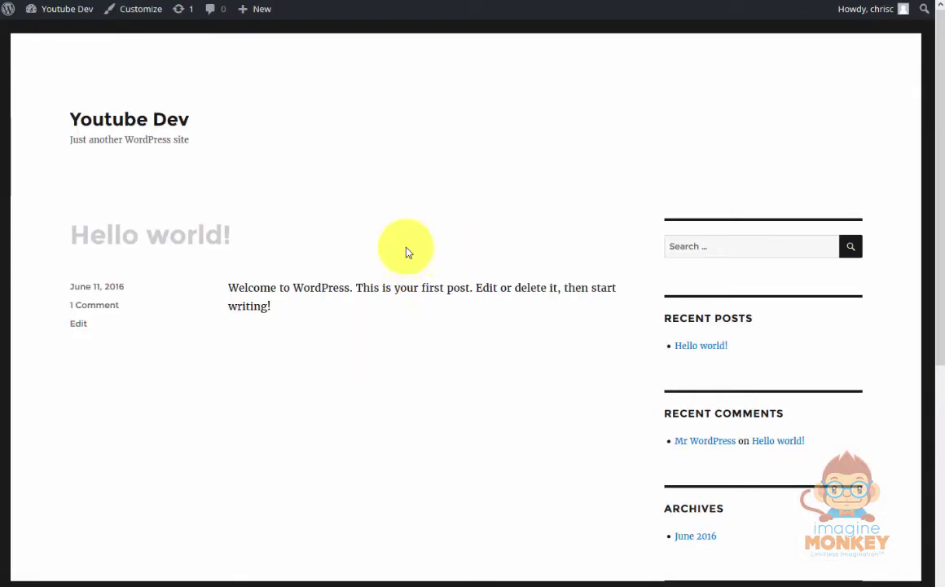
pyautogui.scroll(-2, 479, 194)
pyautogui.scroll(2, 481, 195)
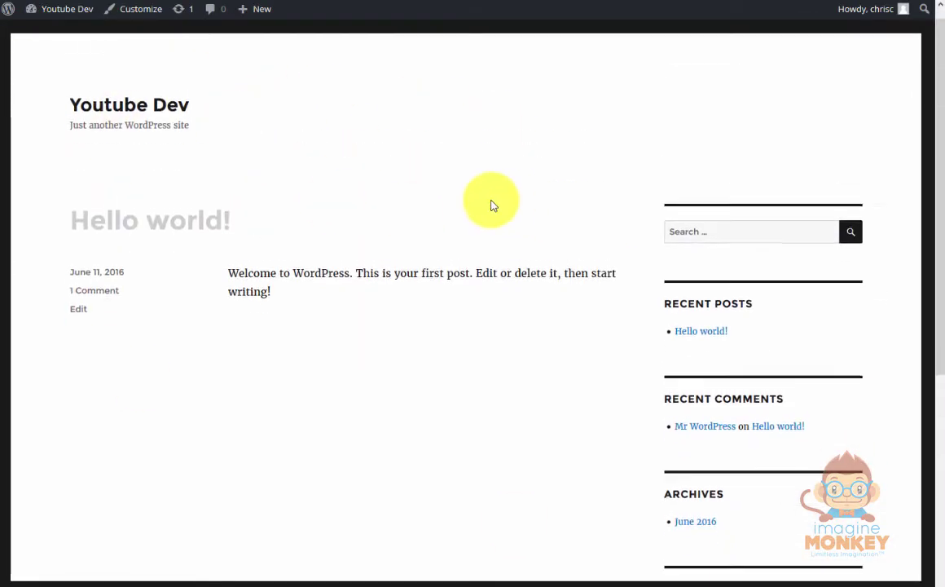
pyautogui.scroll(-1, 493, 203)
pyautogui.scroll(-1, 498, 189)
pyautogui.scroll(2, 500, 186)
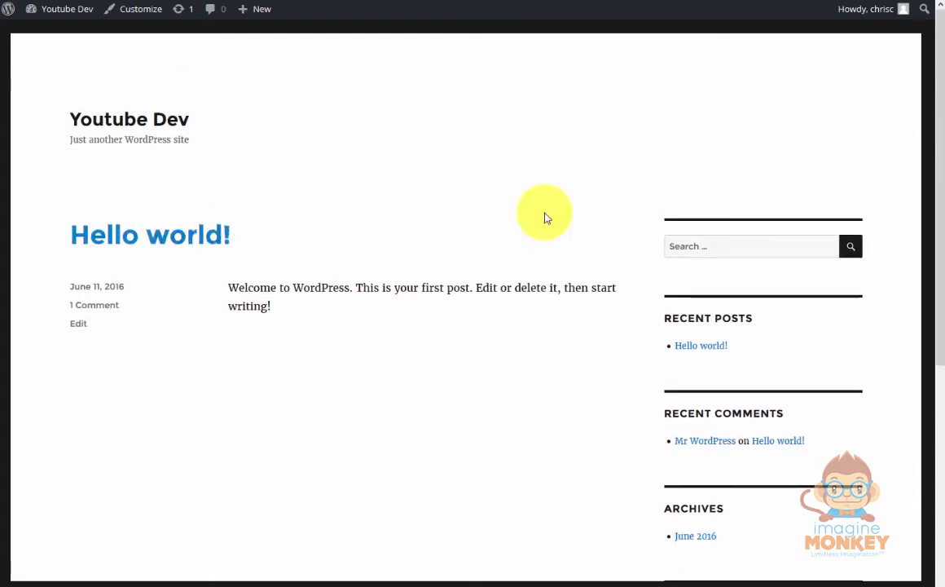
pyautogui.scroll(-1, 603, 239)
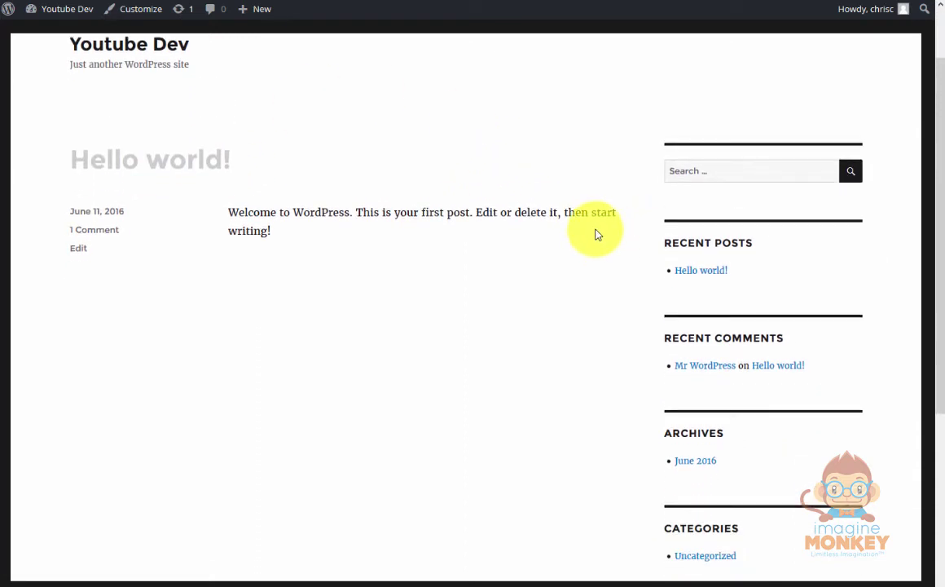
pyautogui.scroll(-1, 559, 254)
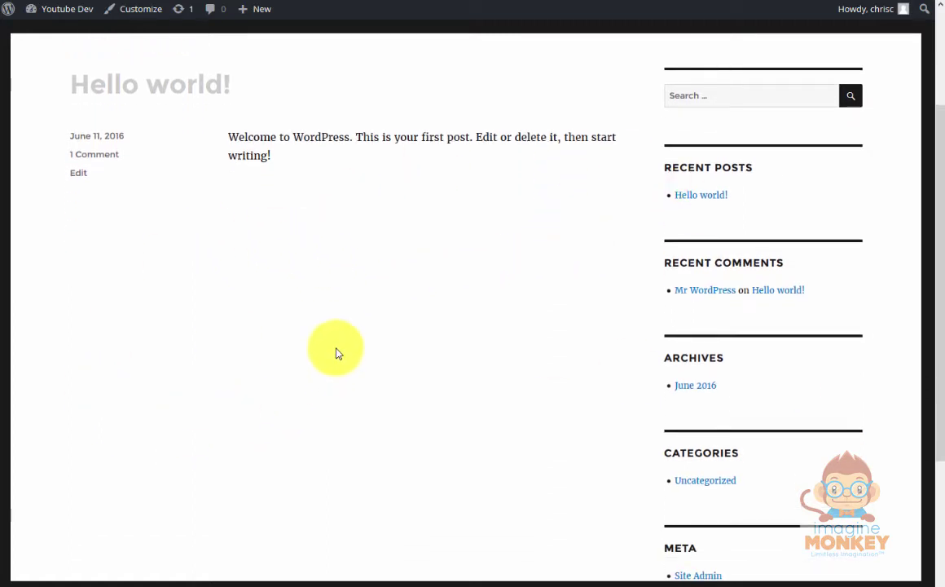
pyautogui.scroll(2, 391, 342)
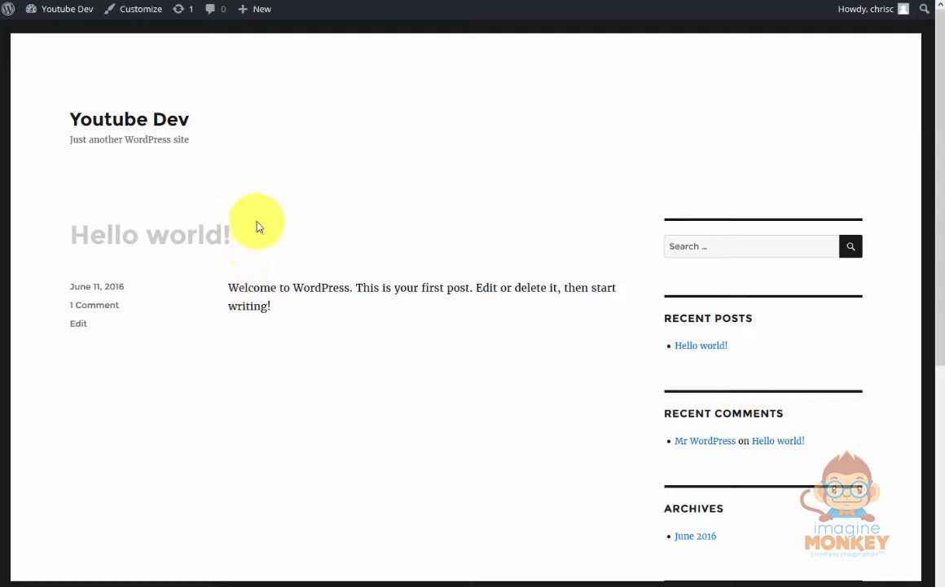
# Bring up the Hello world! title link's context menu, then dismiss it.
pyautogui.click(202, 238)
pyautogui.rightClick(202, 238)
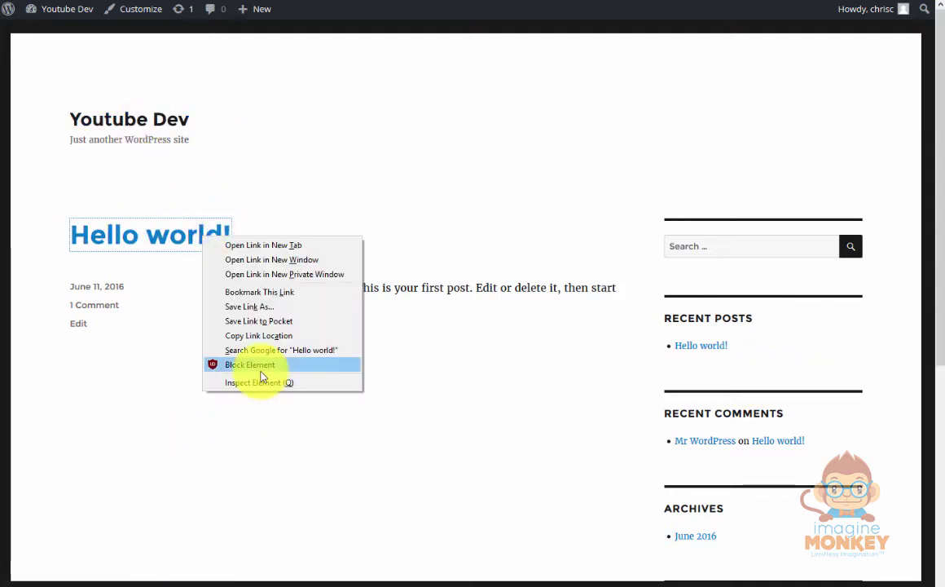
pyautogui.press('Escape')
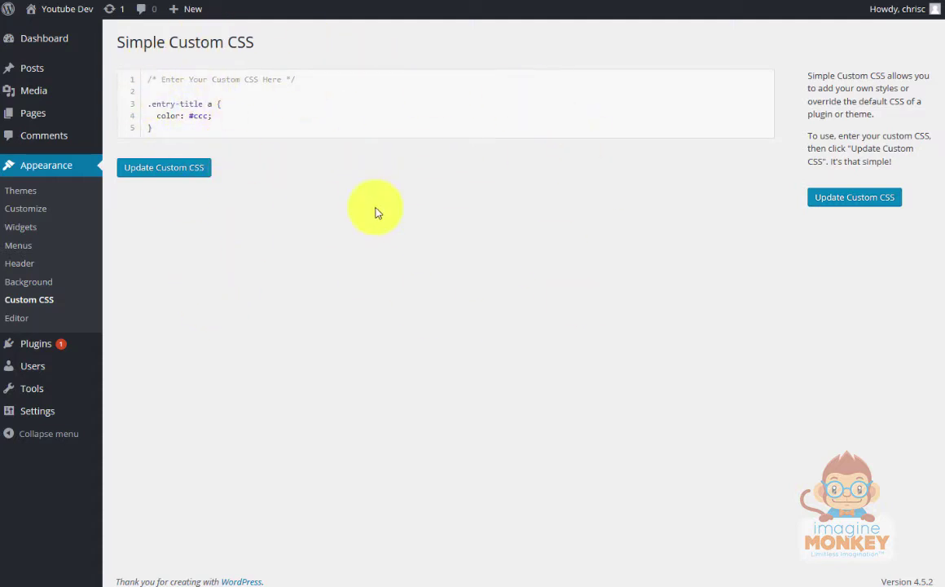
# Delete the .entry-title a rule from the custom CSS and save the empty stylesheet.
pyautogui.moveTo(175, 126); pyautogui.dragTo(144, 106)
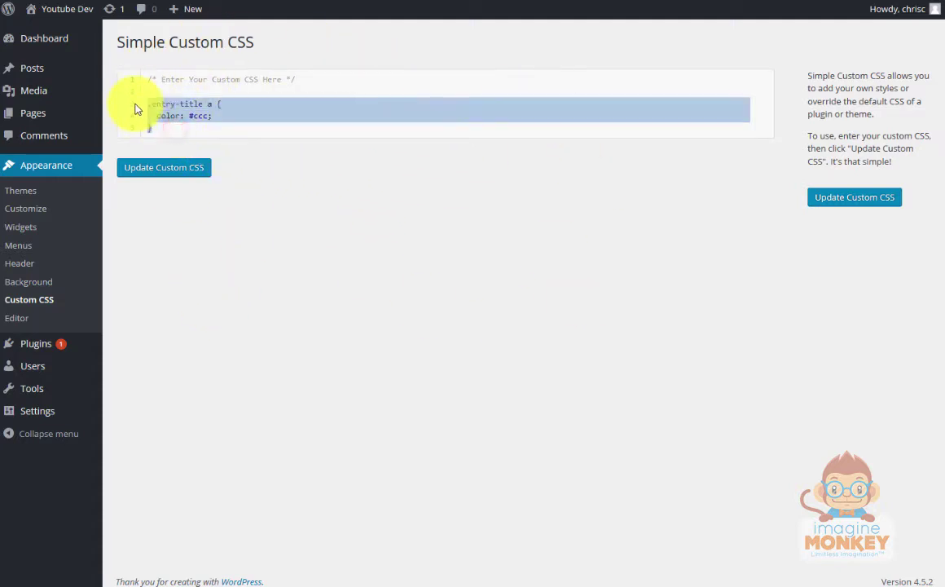
pyautogui.click(209, 112)
pyautogui.moveTo(196, 129); pyautogui.dragTo(149, 102)
pyautogui.press('BackSpace')
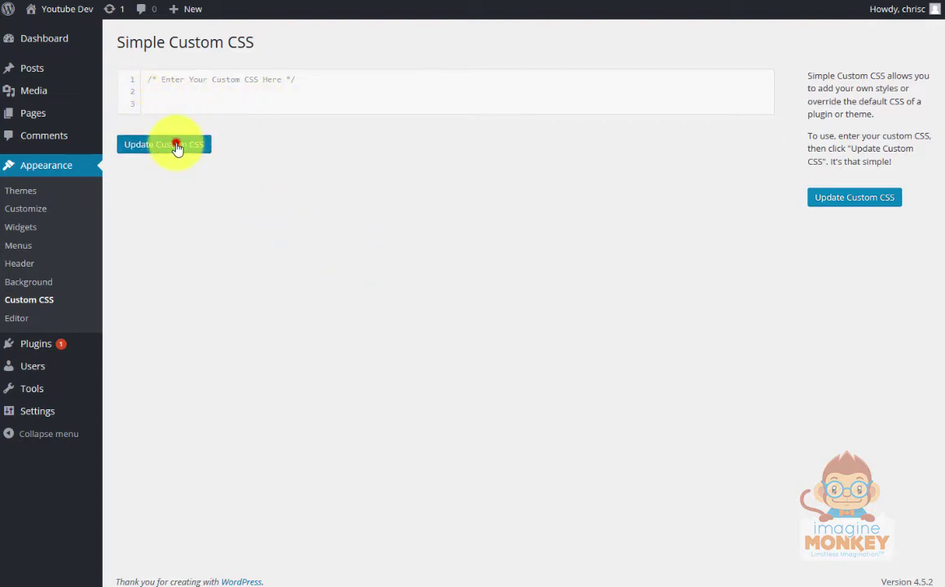
pyautogui.click(177, 143)
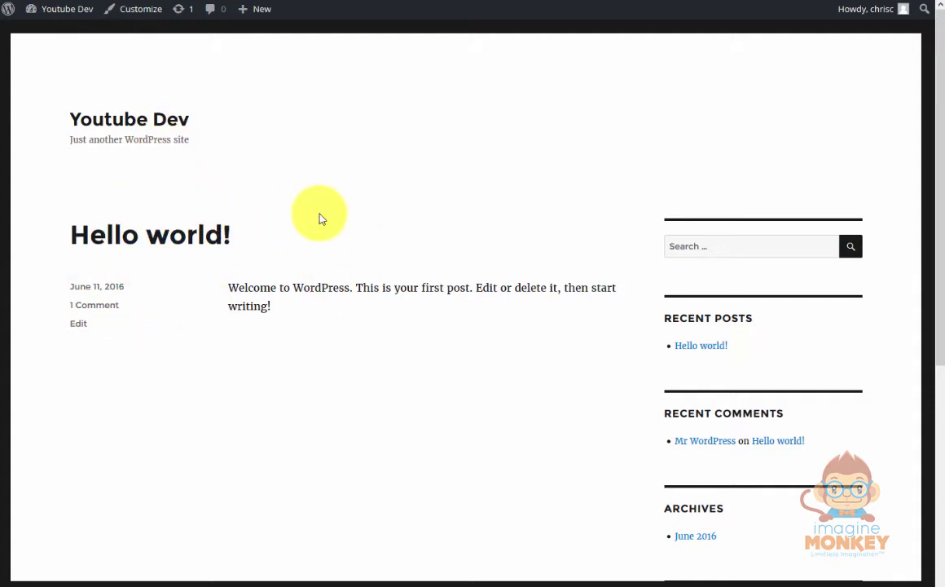
# Inspect the Hello world! title, set its .entry-title a colour to #c4c4c4, and select the rule.
pyautogui.rightClick(127, 250)
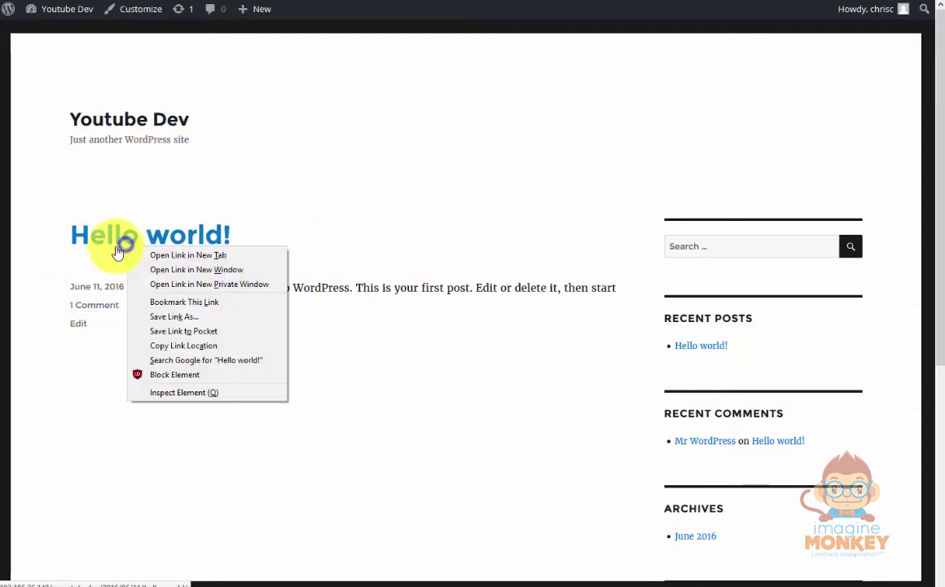
pyautogui.click(171, 390)
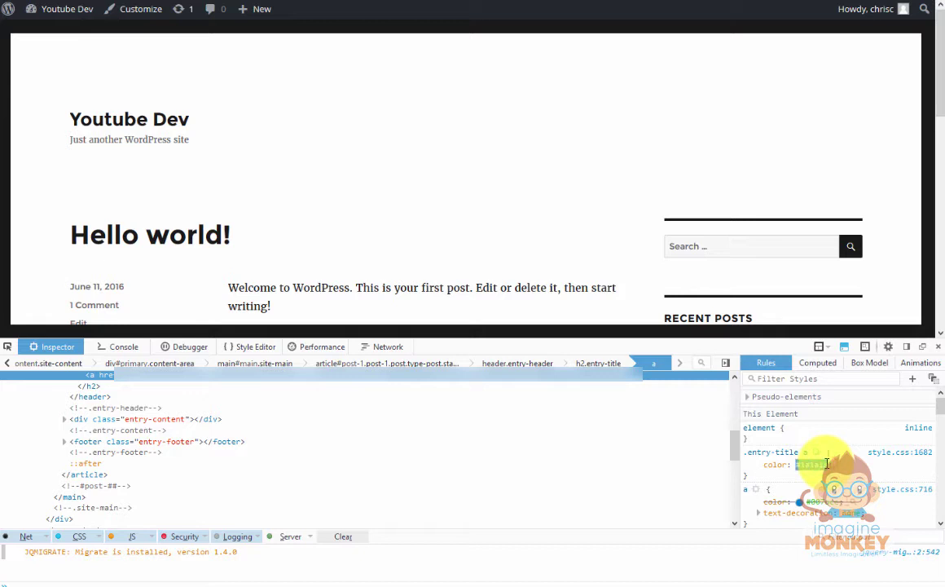
pyautogui.click(826, 462)
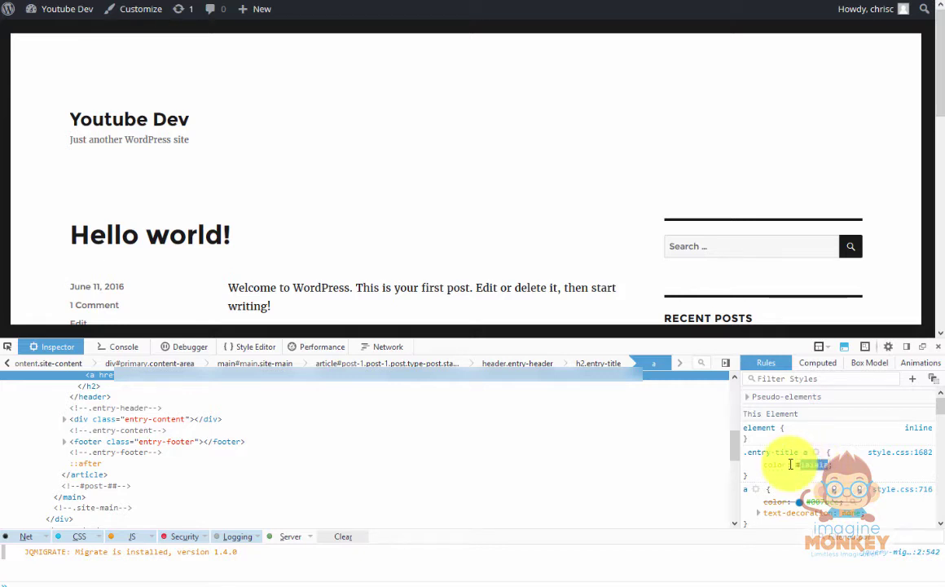
pyautogui.write('#c4c4c4')
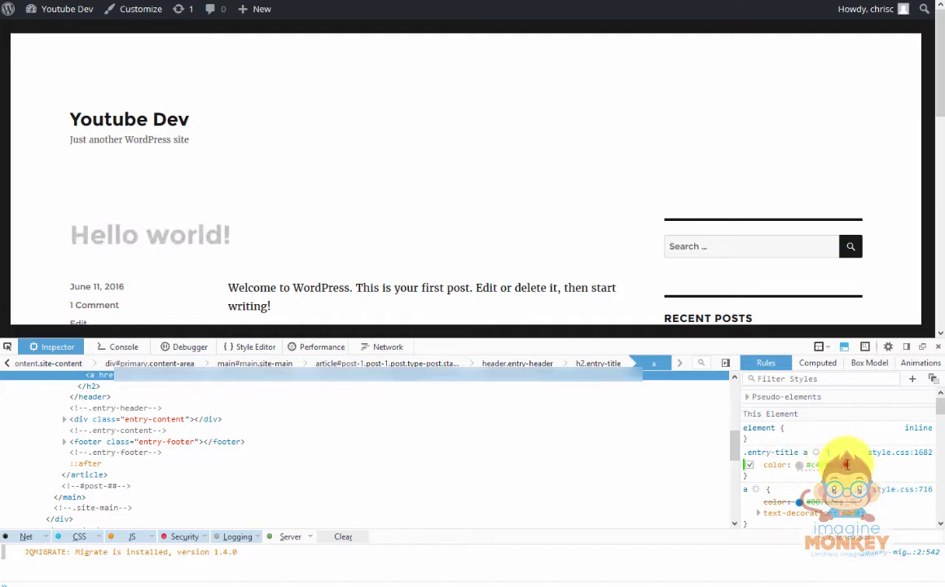
pyautogui.moveTo(840, 463); pyautogui.dragTo(743, 453)
pyautogui.hotkey('ctrl', 'c')
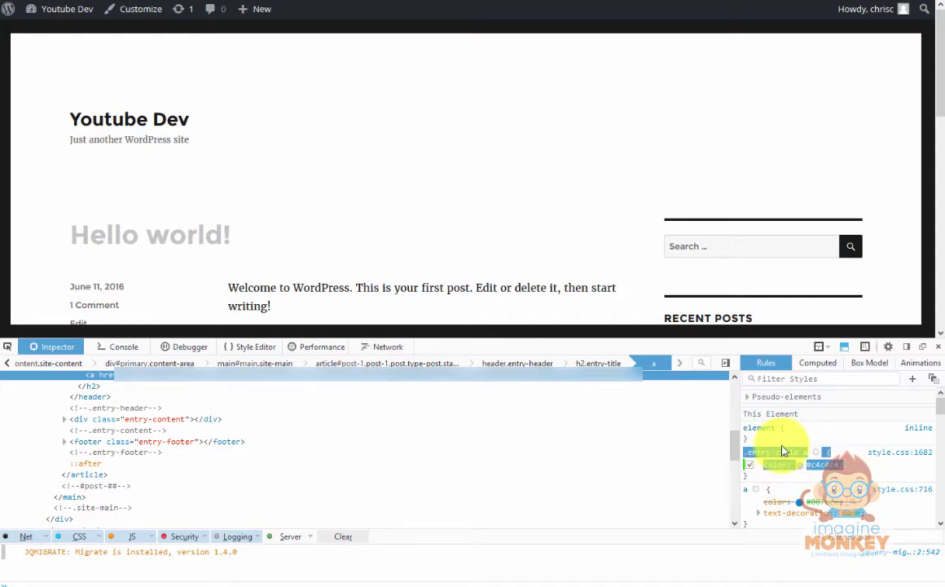
# Paste the .entry-title a #c4c4c4 rule into Simple Custom CSS and save it.
pyautogui.hotkey('ctrl', 'Tab')
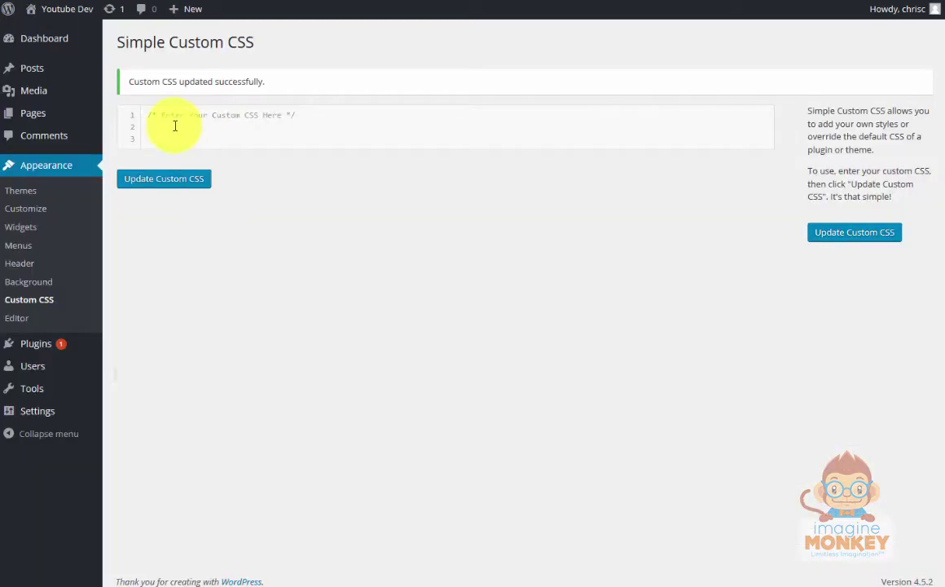
pyautogui.click(173, 138)
pyautogui.hotkey('ctrl', 'v')
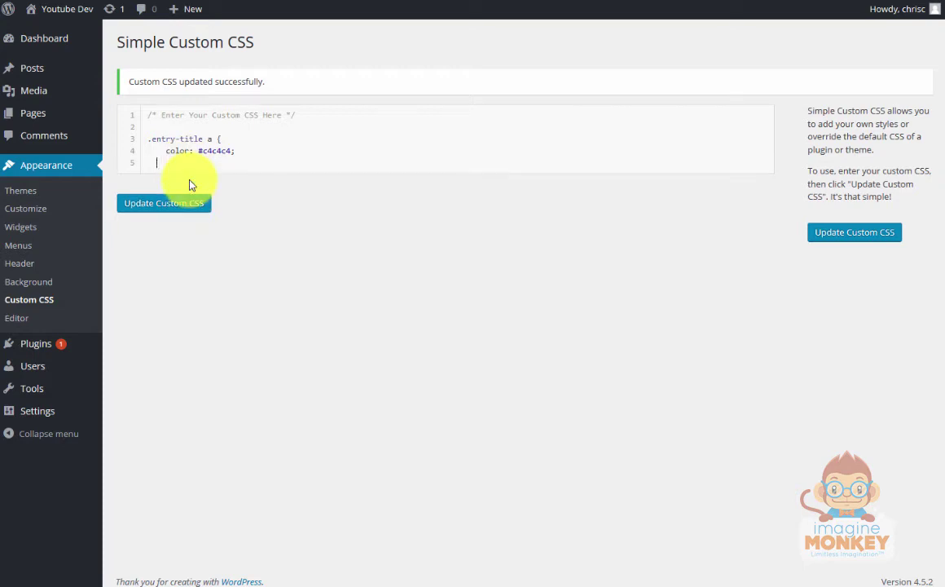
pyautogui.click(200, 205)
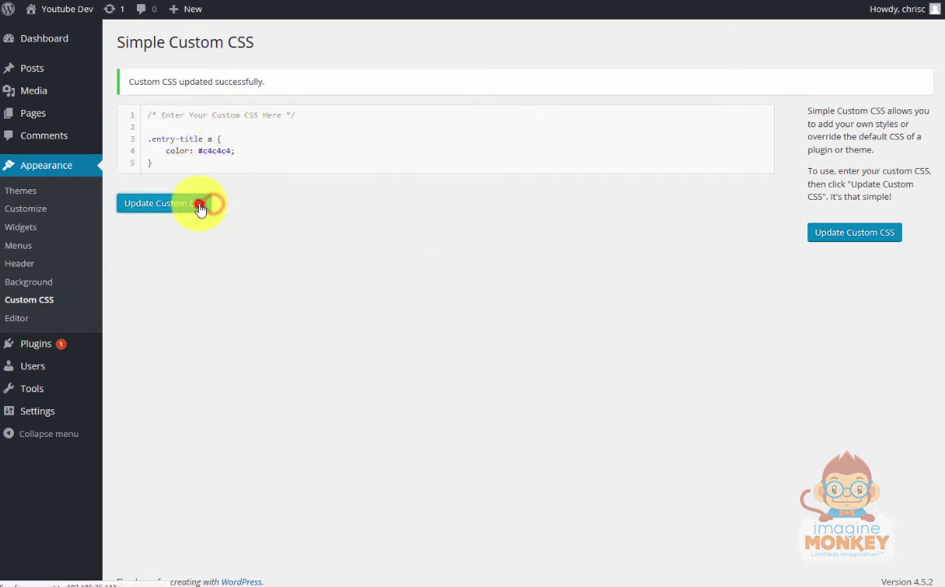
pyautogui.hotkey('ctrl', 'Tab')
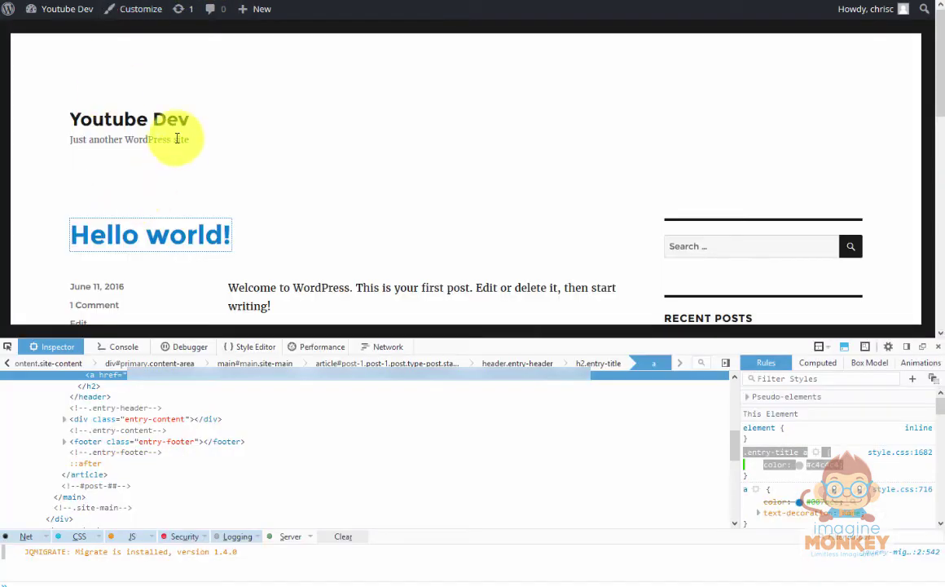
pyautogui.hotkey('ctrl', 'shift', 'Tab')
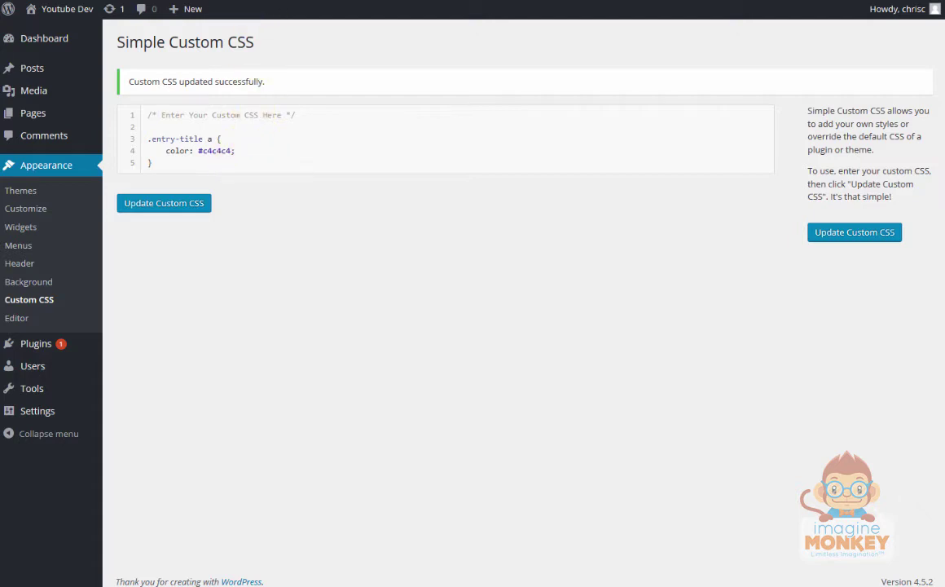
# Reload the front-end home page so the saved #c4c4c4 title rule applies.
pyautogui.hotkey('ctrl', 'Tab')
pyautogui.moveTo(802, 464)
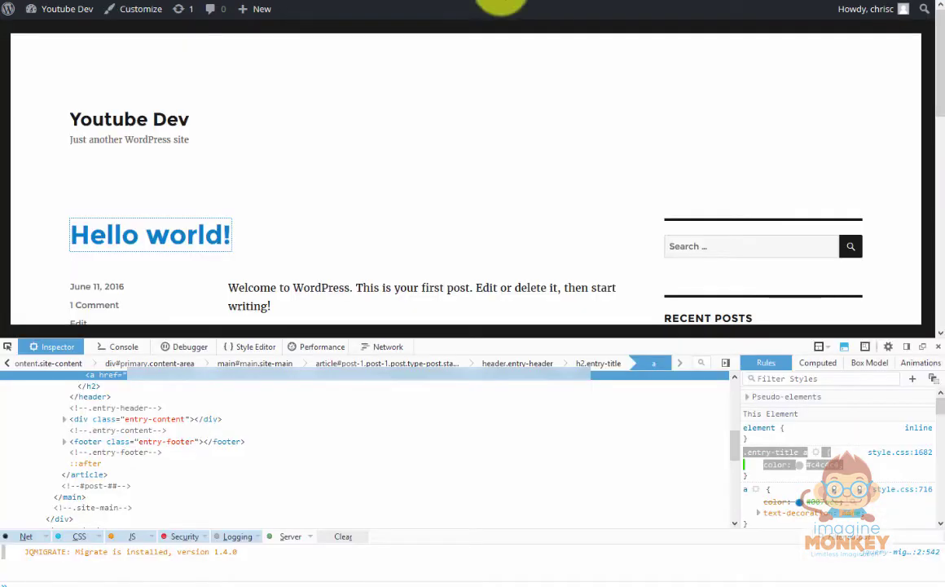
pyautogui.press('F5')
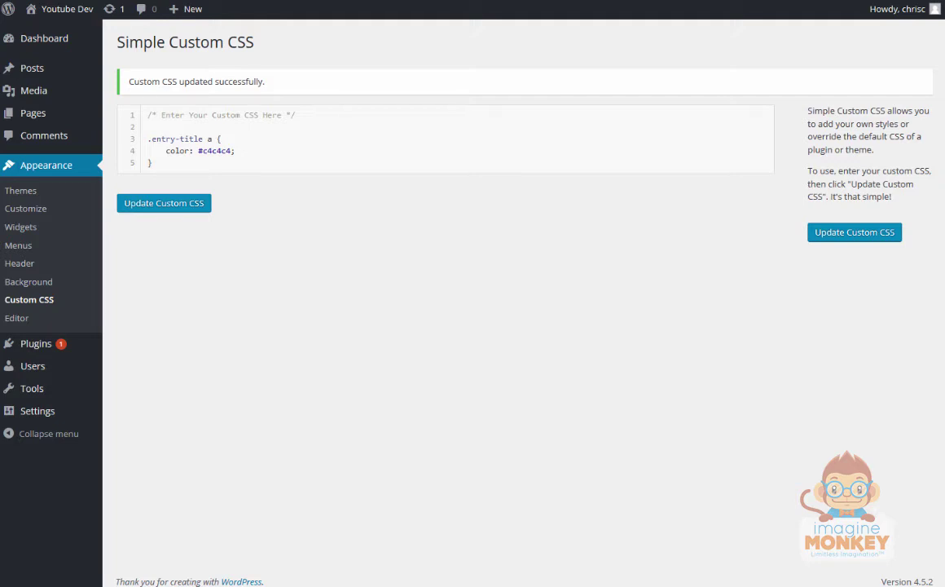
# Select the saved .entry-title a #c4c4c4 rule in the CSS editor.
pyautogui.moveTo(148, 127); pyautogui.dragTo(196, 162)
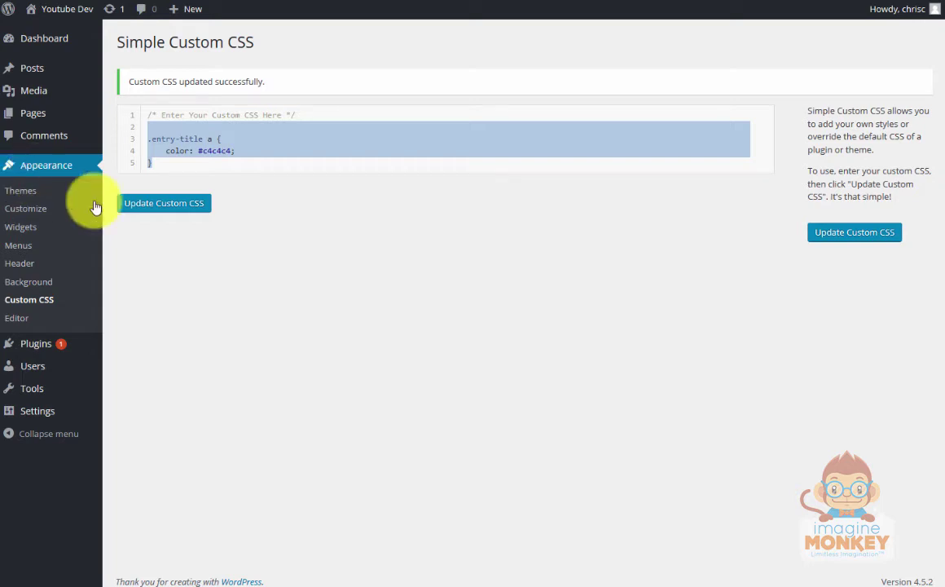
pyautogui.click(202, 167)
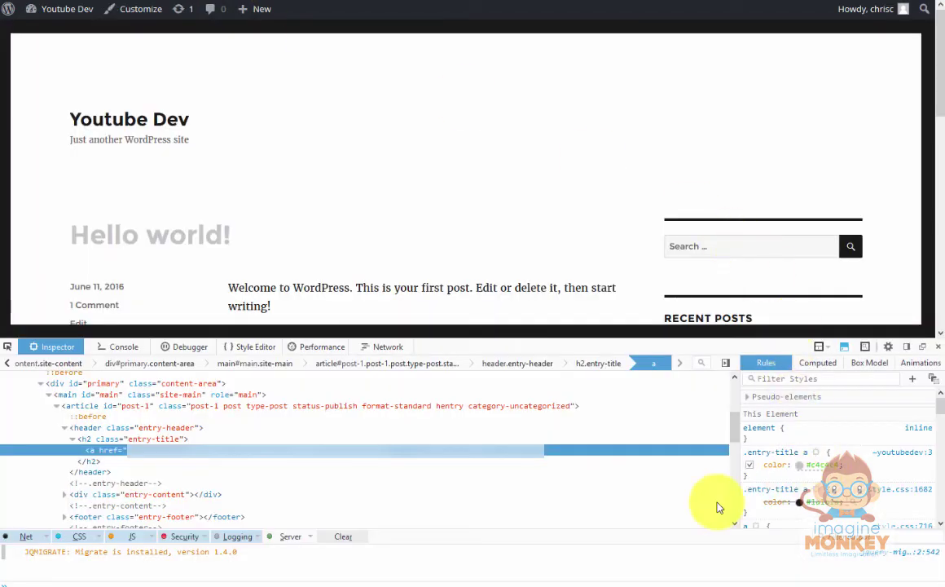
pyautogui.scroll(-3, 780, 456)
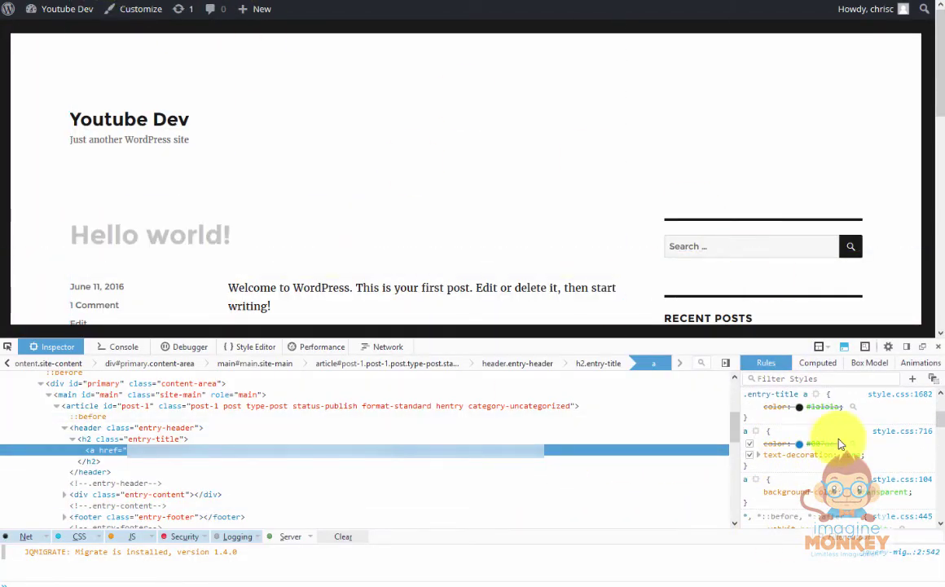
pyautogui.scroll(2, 814, 456)
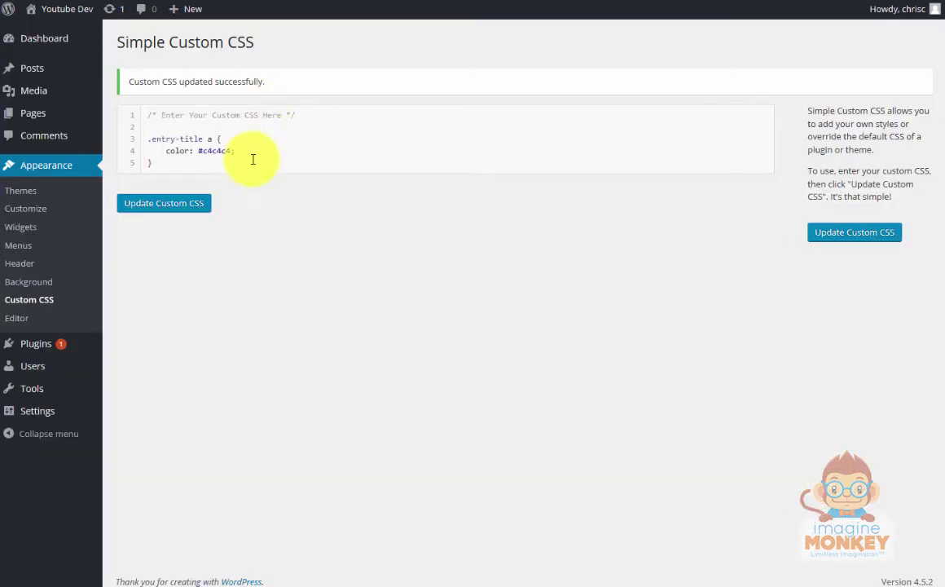
pyautogui.click(248, 158)
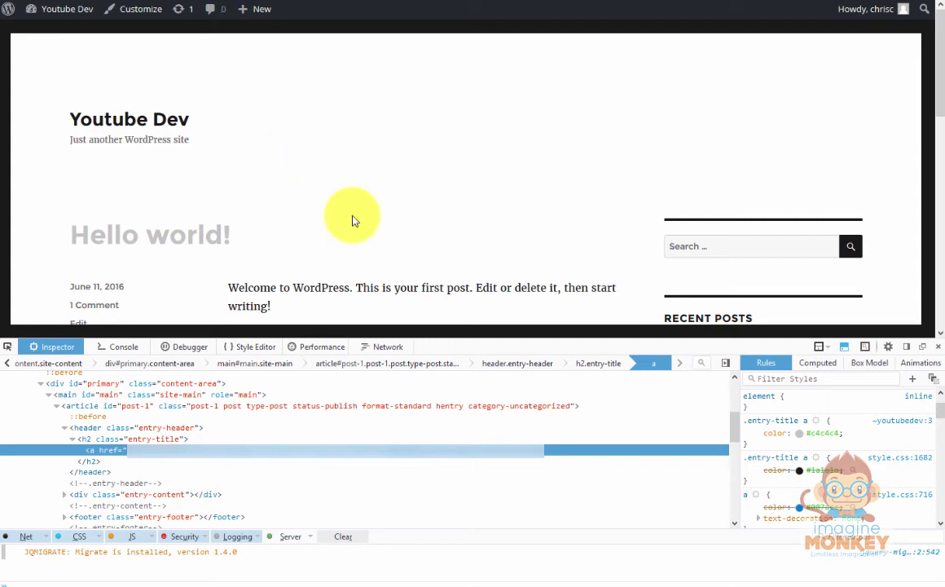
pyautogui.scroll(-3, 401, 277)
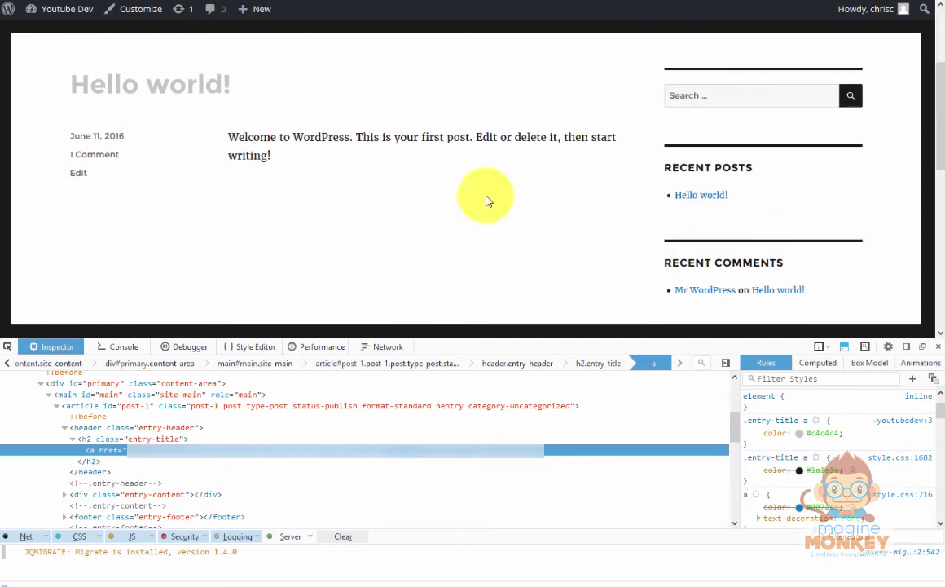
pyautogui.scroll(-3, 778, 218)
pyautogui.scroll(-3, 780, 220)
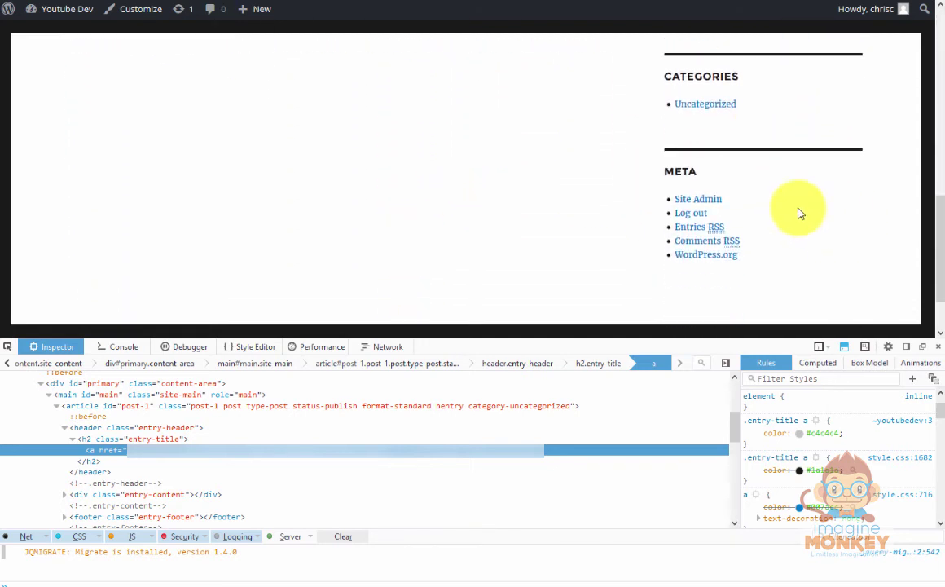
pyautogui.scroll(-2, 777, 221)
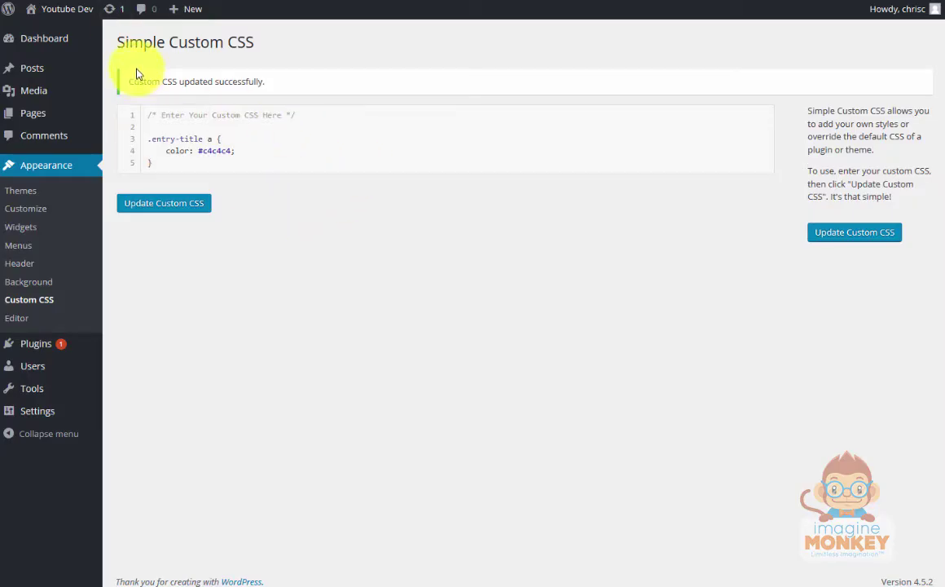
# Place the caret after the rule's closing brace in the CSS editor.
pyautogui.click(185, 168)
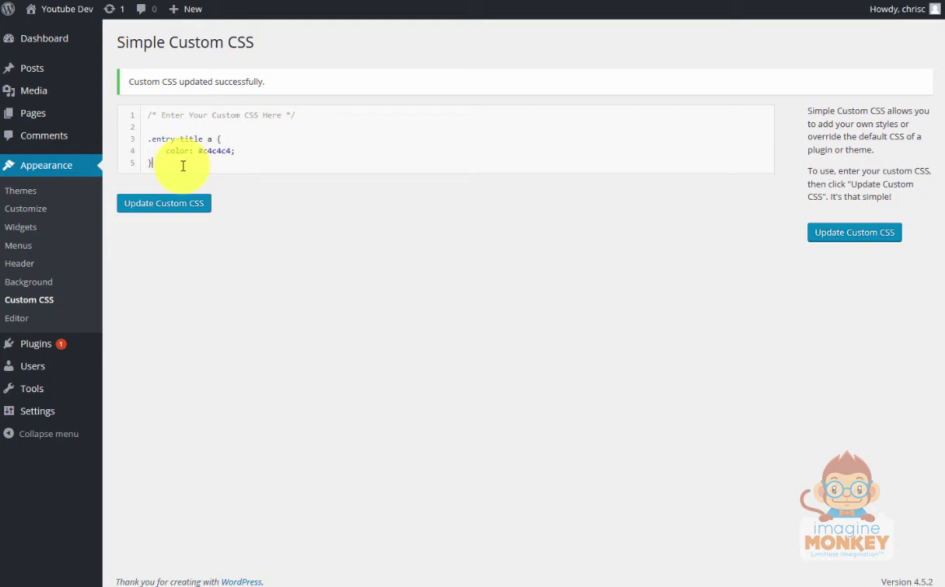
pyautogui.click(182, 166)
pyautogui.click(71, 346)
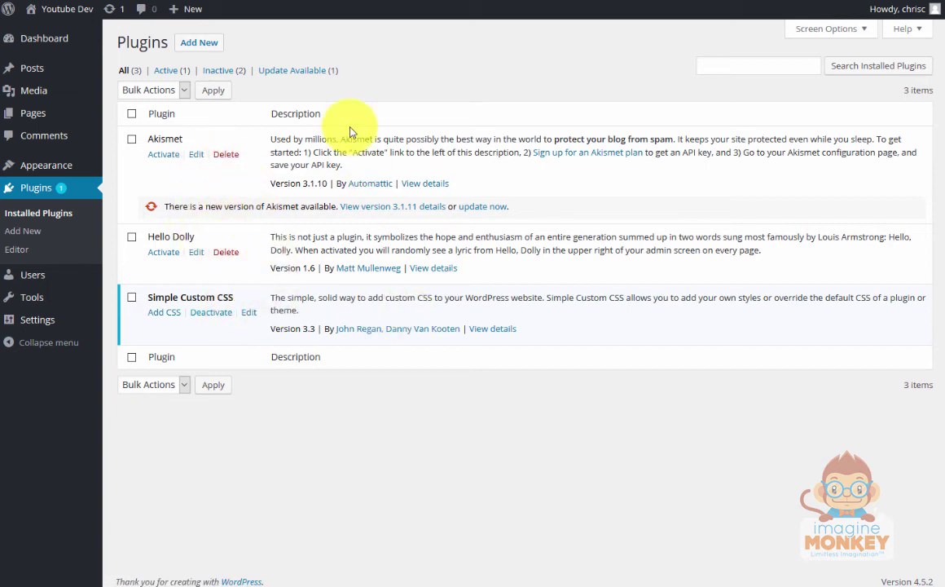
pyautogui.click(273, 71)
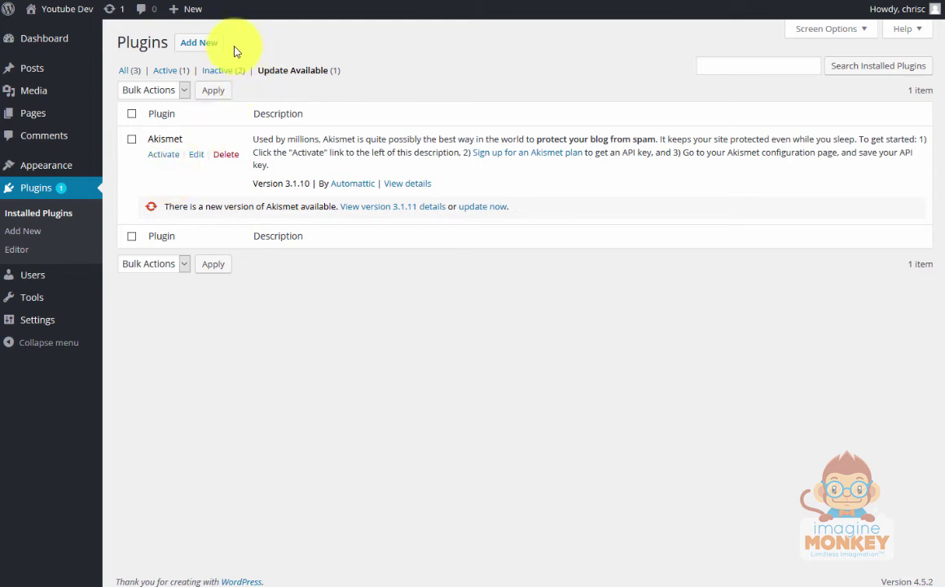
pyautogui.hotkey('alt', 'Left')
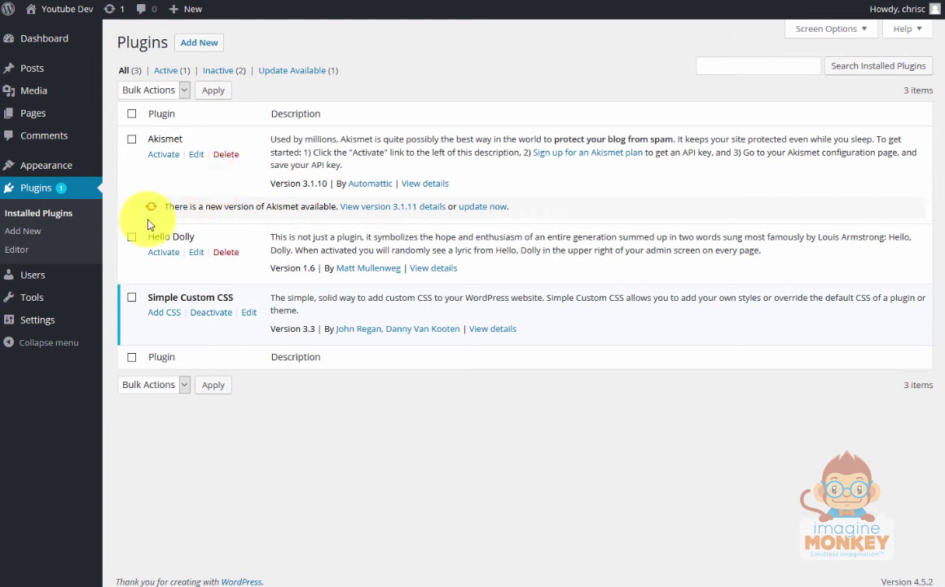
pyautogui.moveTo(46, 164)
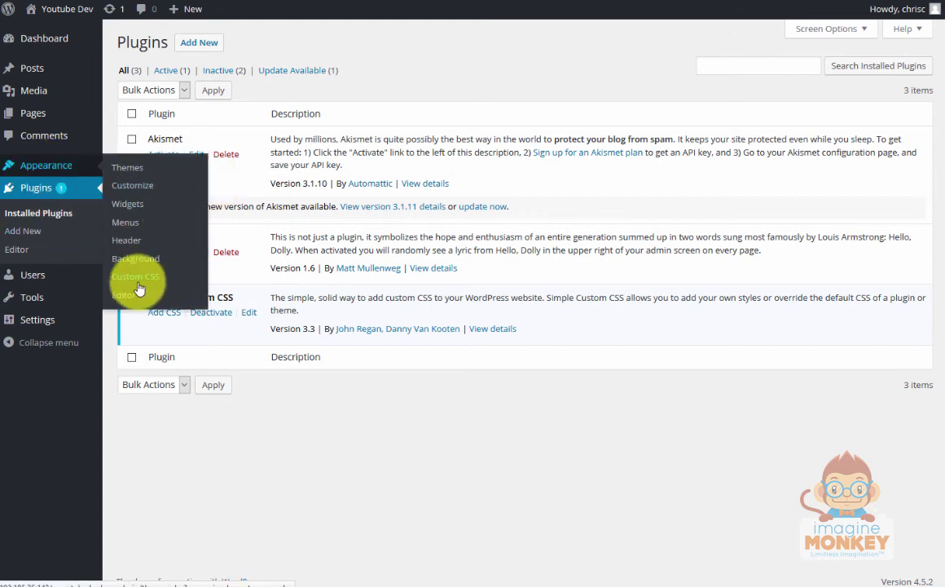
# Deactivate and reactivate Simple Custom CSS, then reopen Custom CSS to confirm the #c4c4c4 rule.
pyautogui.click(140, 280)
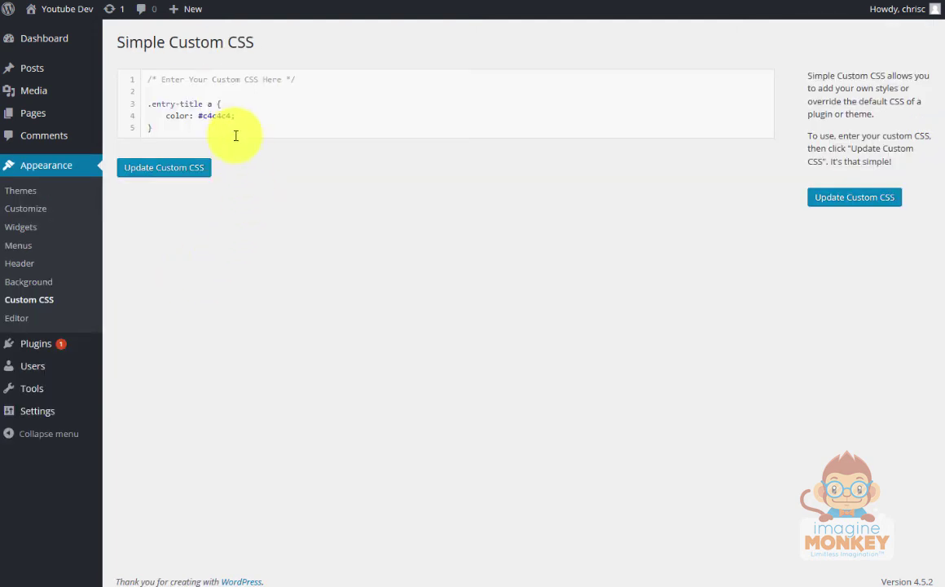
pyautogui.click(224, 120)
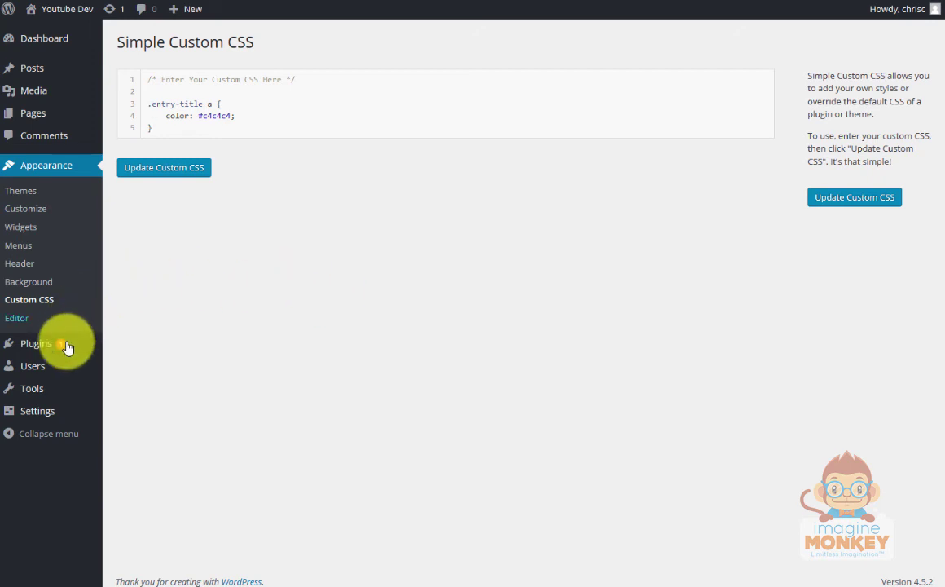
pyautogui.moveTo(36, 343)
pyautogui.click(132, 353)
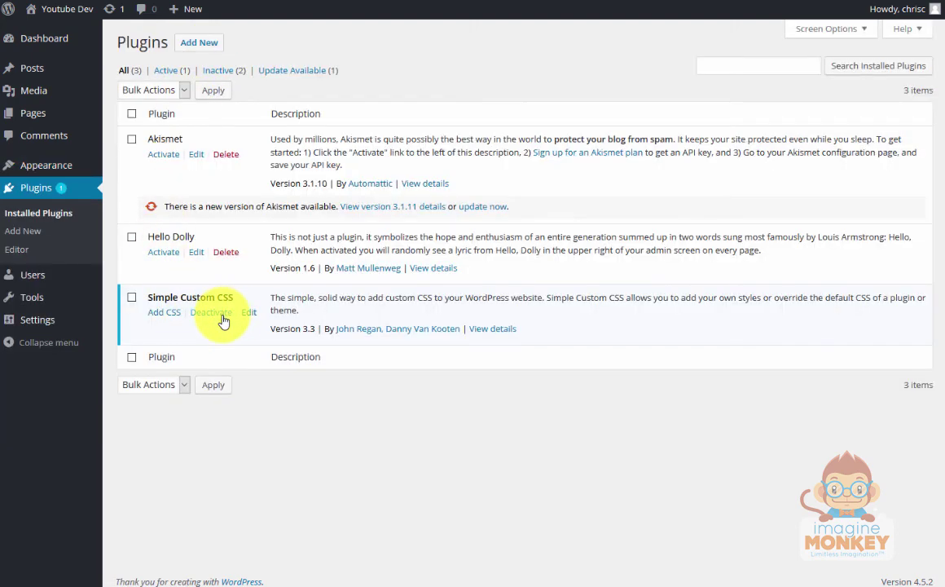
pyautogui.click(213, 315)
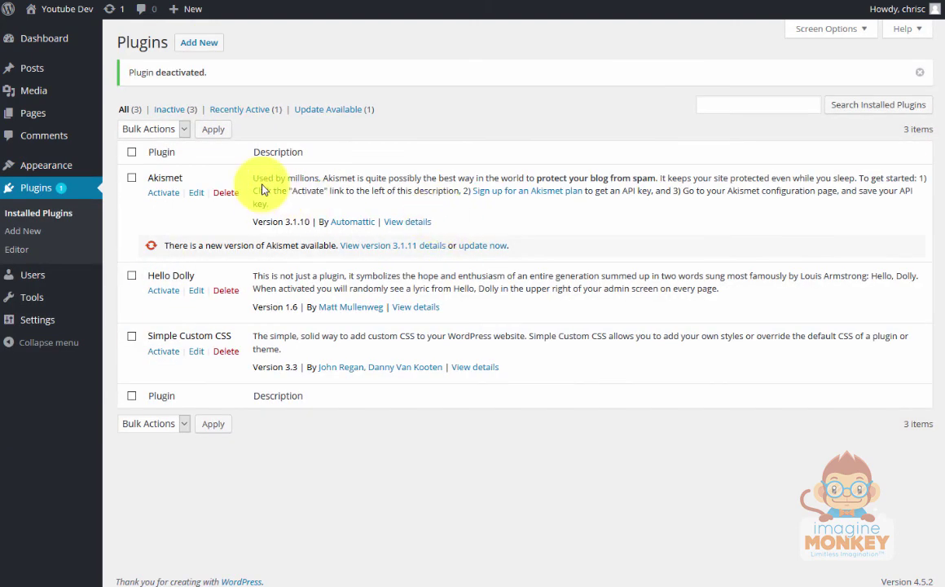
pyautogui.click(163, 350)
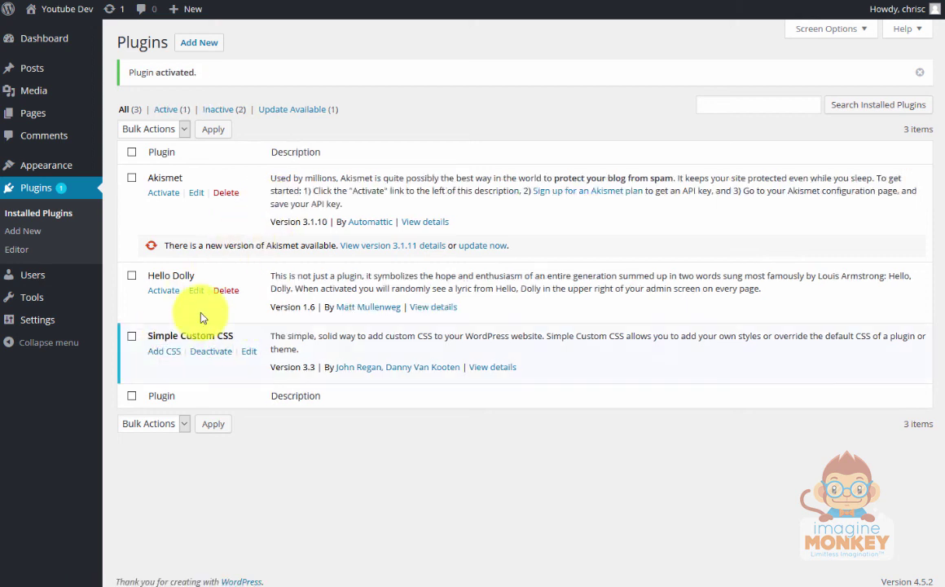
pyautogui.moveTo(46, 164)
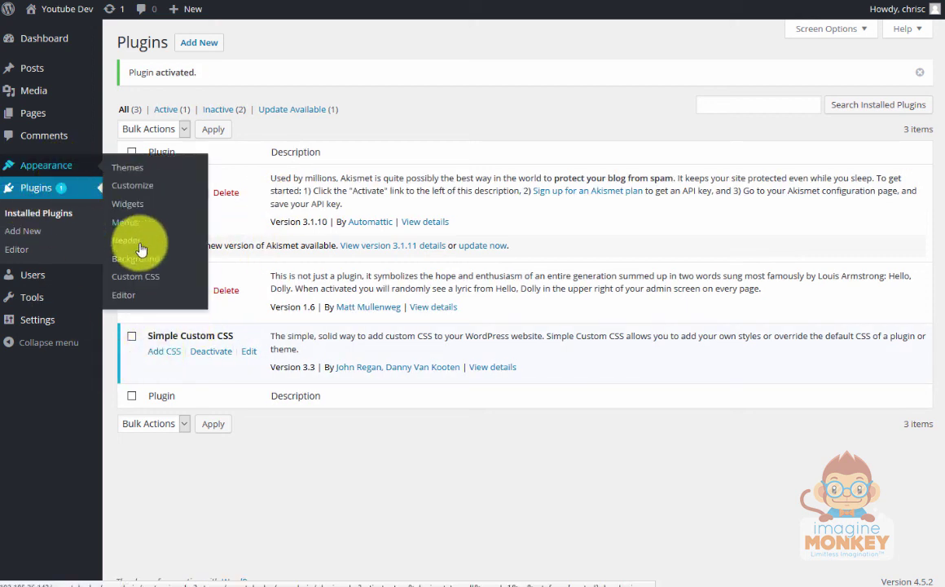
pyautogui.click(139, 276)
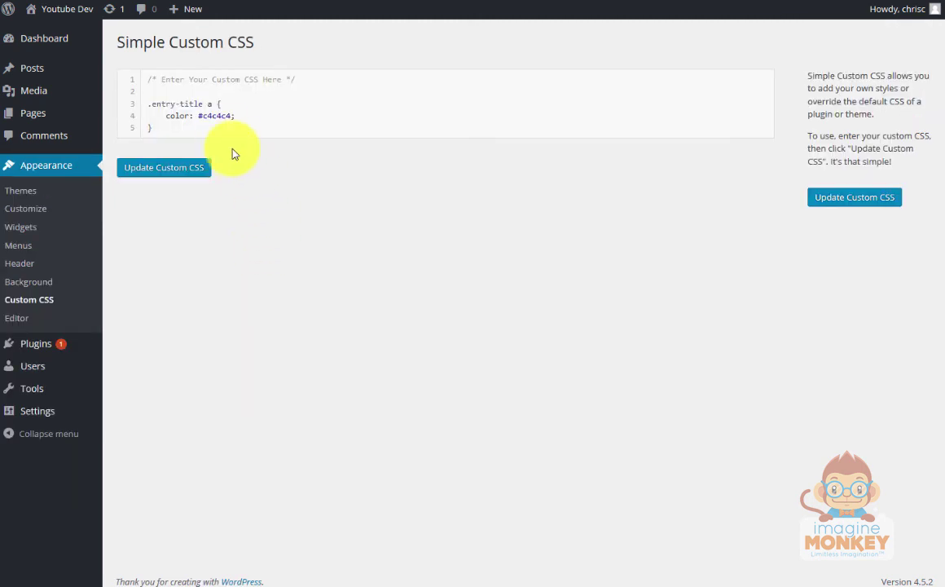
pyautogui.moveTo(209, 128); pyautogui.dragTo(132, 102)
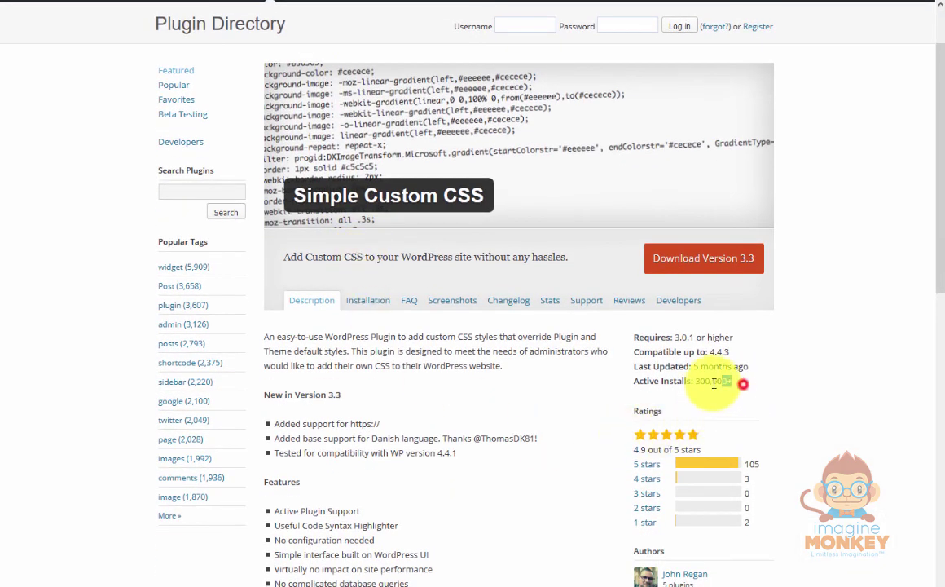
# Highlight the plugin page's 300,000+ active installs figure, then scroll down its description.
pyautogui.moveTo(733, 380); pyautogui.dragTo(695, 380)
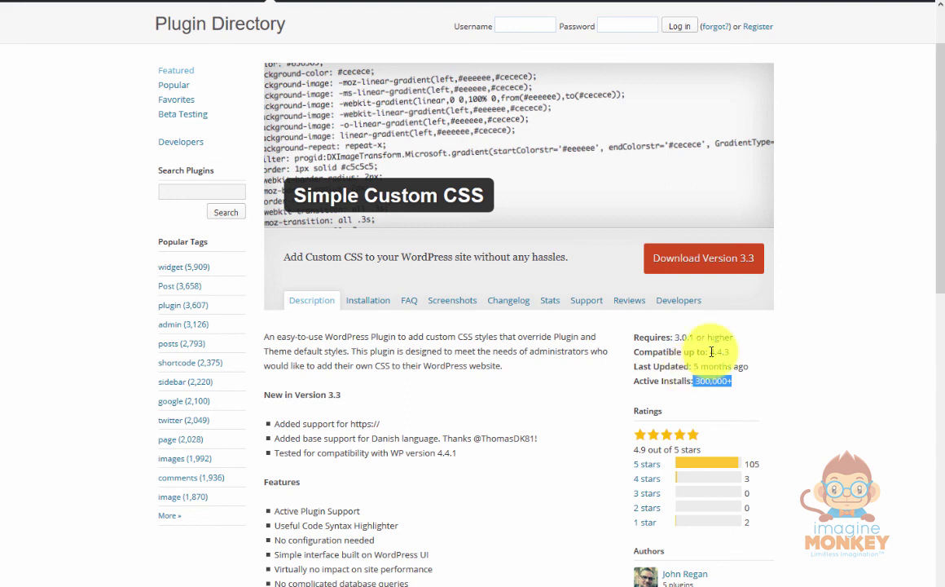
pyautogui.click(585, 381)
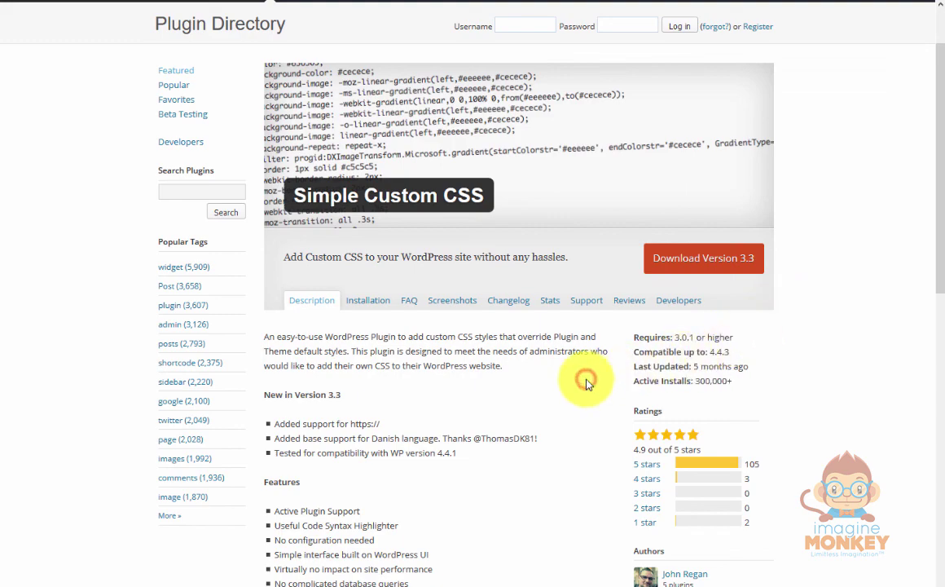
pyautogui.scroll(-2, 595, 374)
pyautogui.scroll(-3, 594, 371)
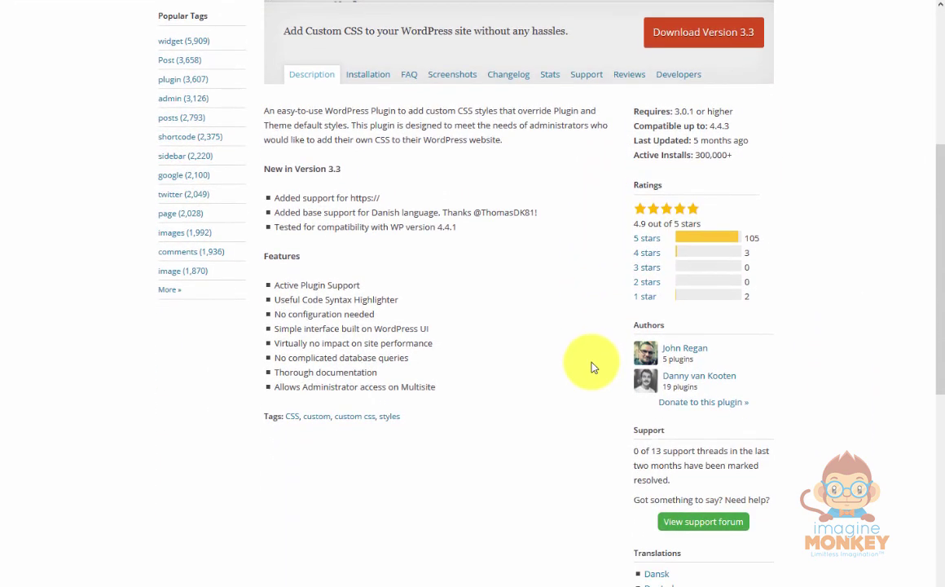
# Scroll to the saved .entry-title a rule at #c4c4c4 and deselect its text.
pyautogui.scroll(3, 591, 369)
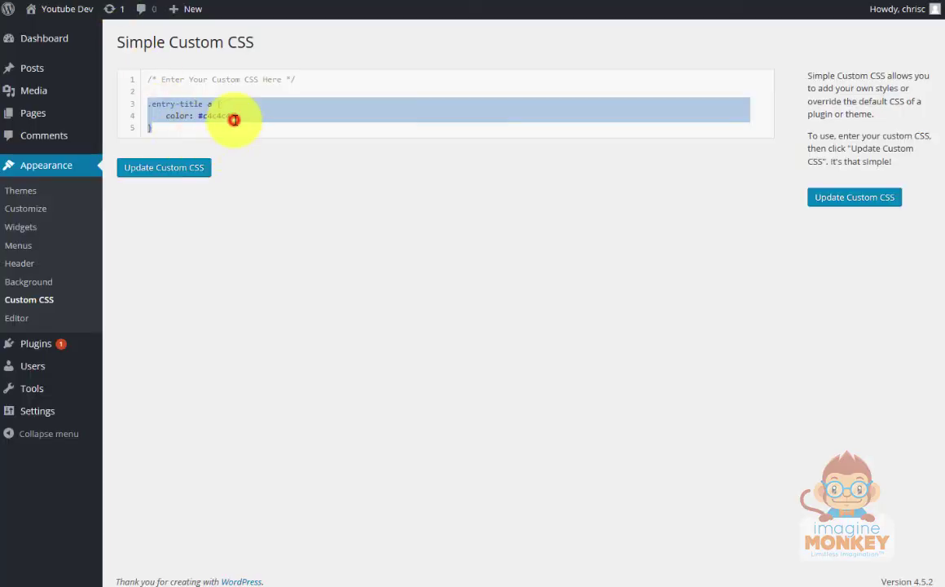
pyautogui.click(234, 120)
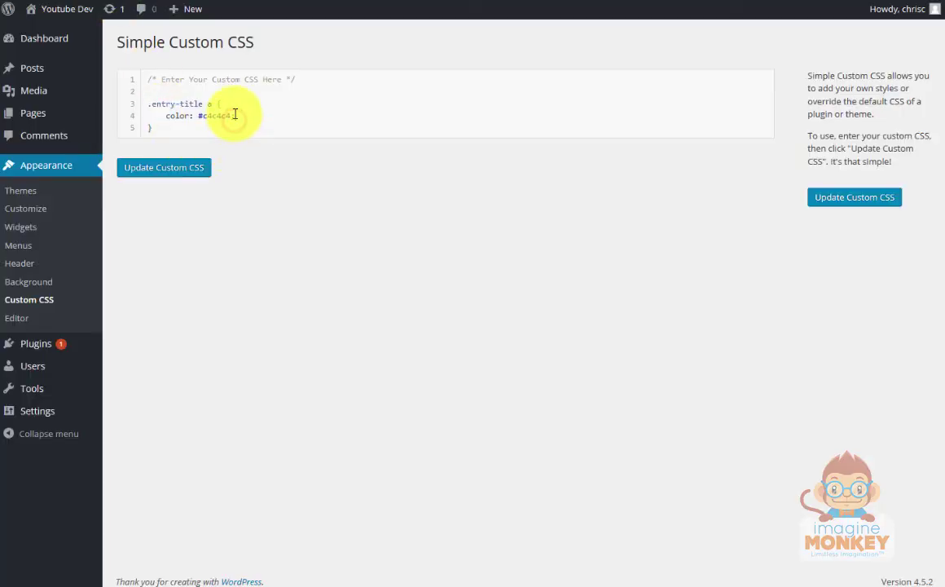